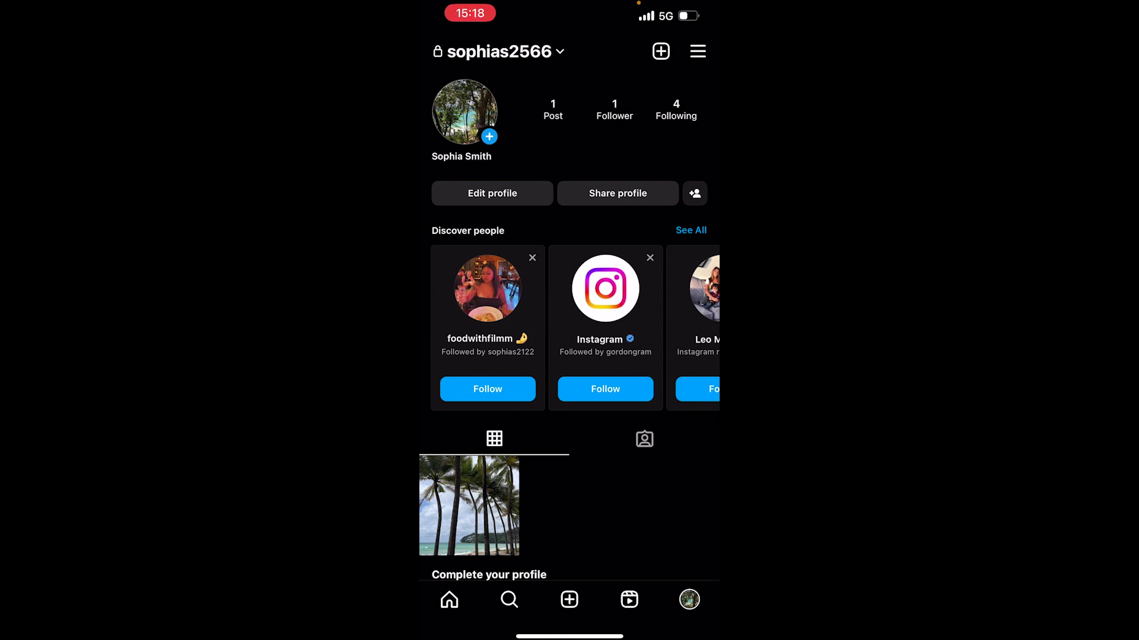
# Open Settings and privacy from the profile's top-right account menu.
pyautogui.click(698, 51)
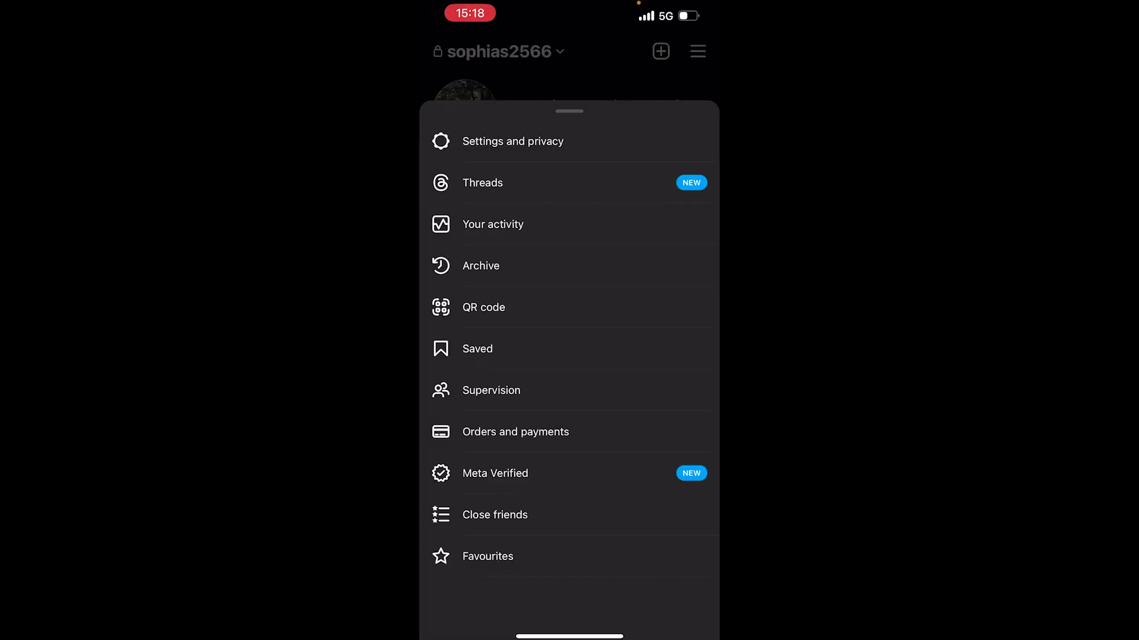
pyautogui.click(512, 141)
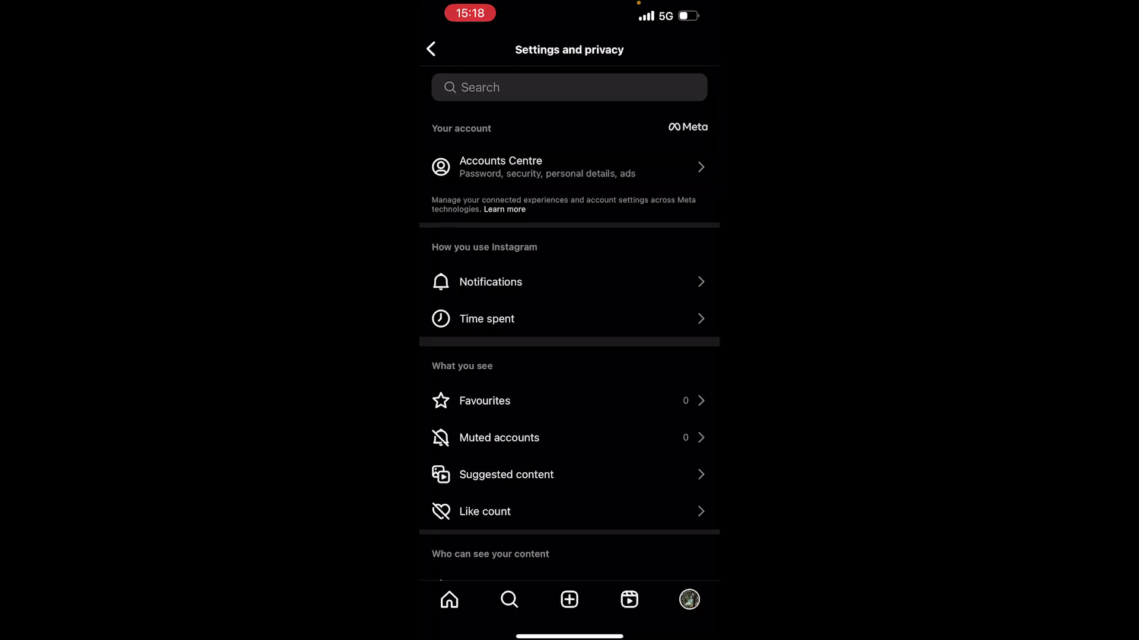
pyautogui.scroll(-10, 569, 356)
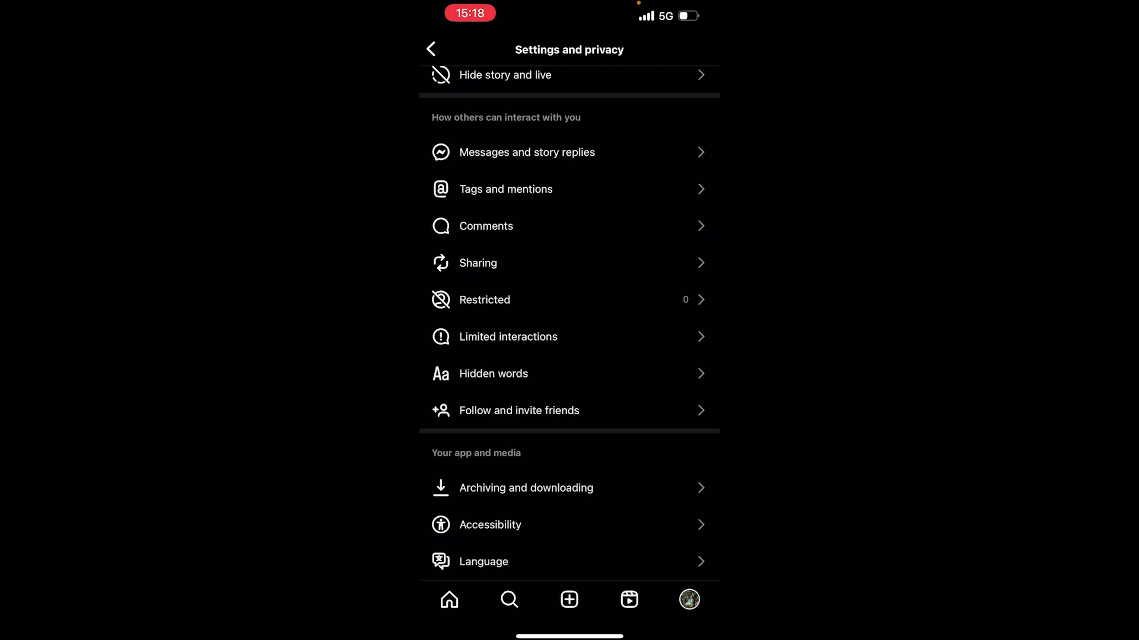
# Open the Sharing settings to view story, post and reels sharing to Facebook.
pyautogui.click(569, 263)
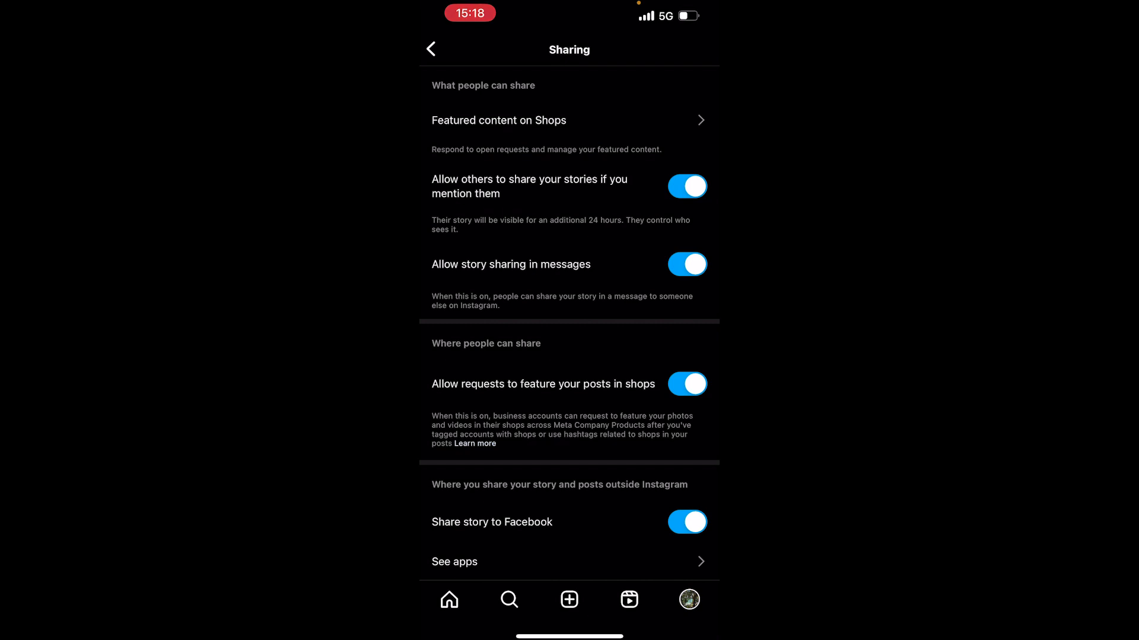
pyautogui.scroll(-5, 570, 355)
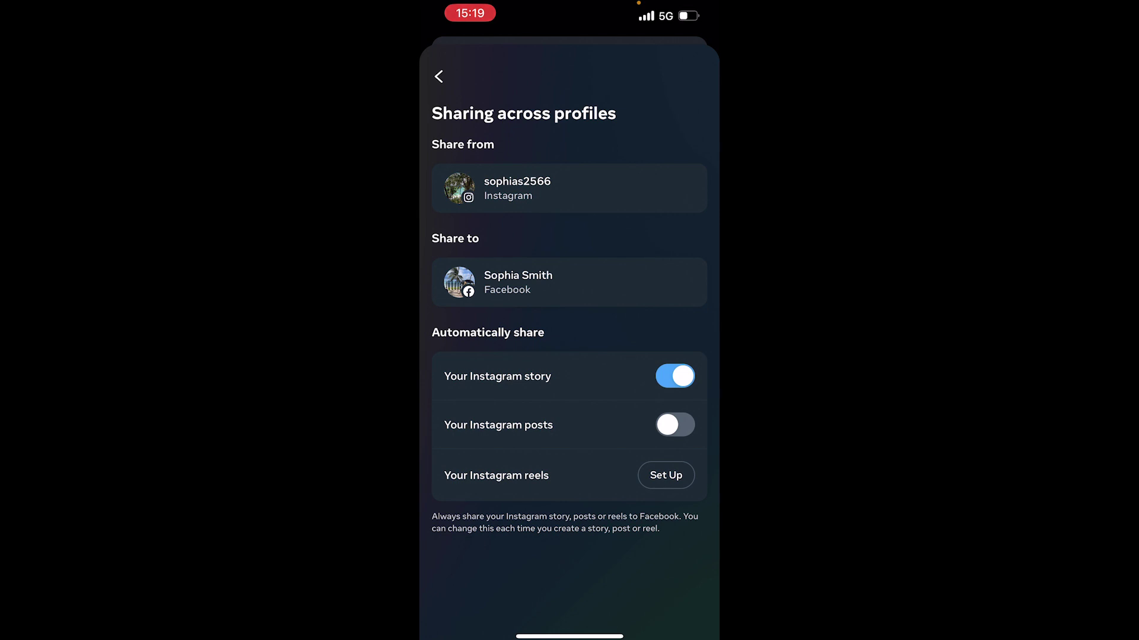
# Switch on the 'Your Instagram posts' automatic sharing toggle for Facebook.
pyautogui.click(675, 424)
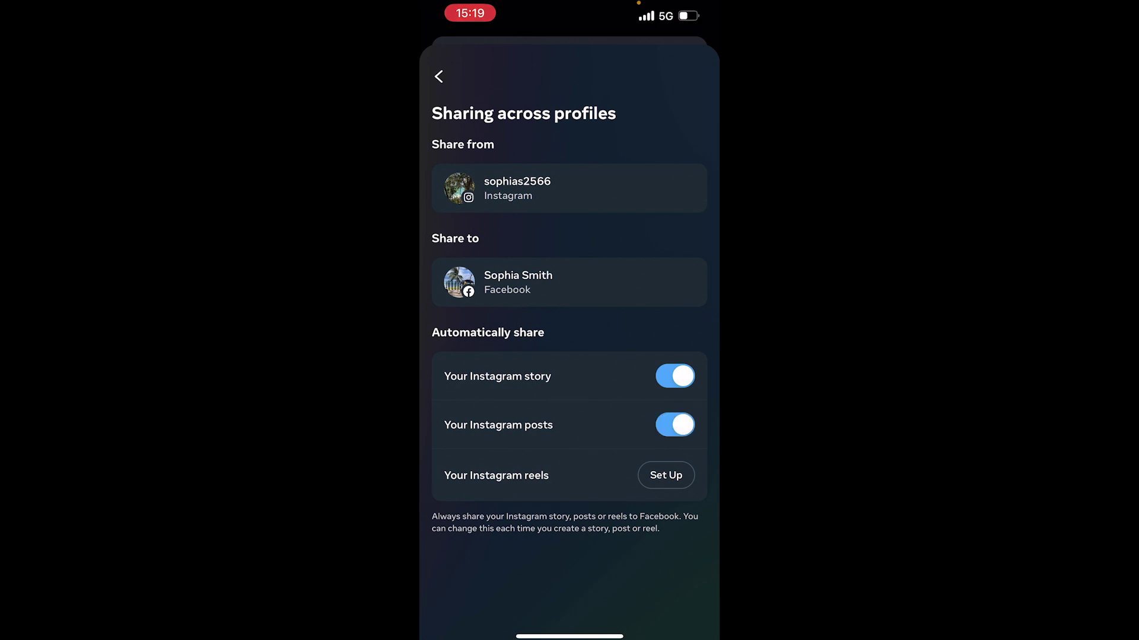